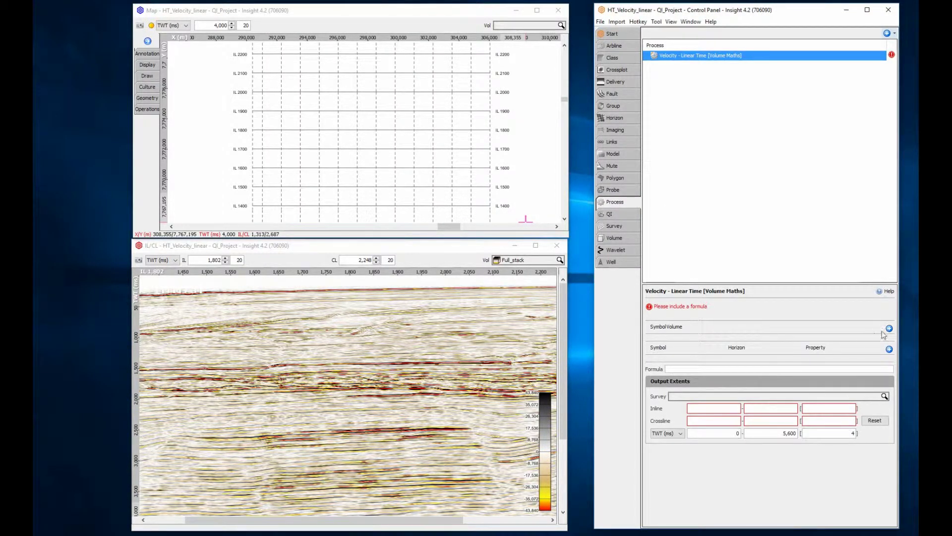
Step: Add Full_stack as input v1 and enter the formula 1500 + twt_ms * 0.5
click(890, 328)
click(878, 338)
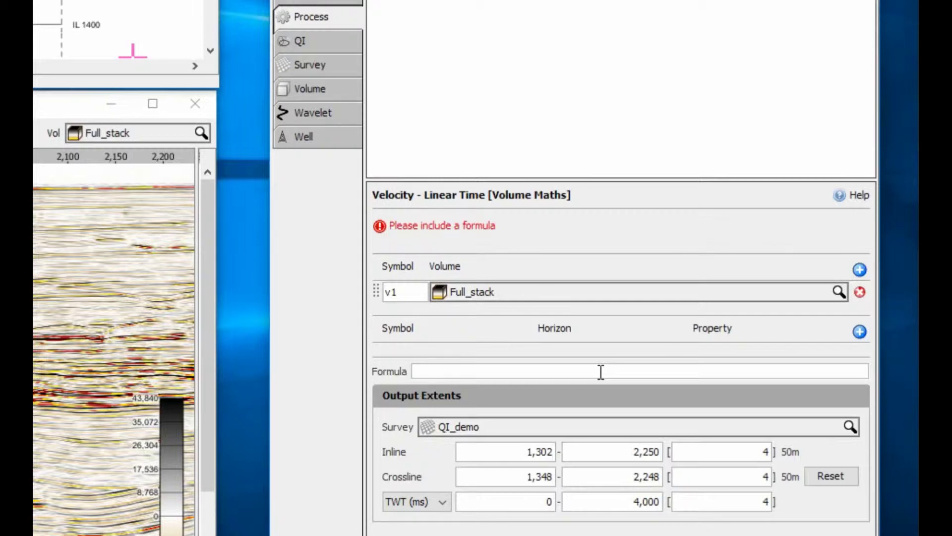
text(1500 + twt_ms * 0.5)
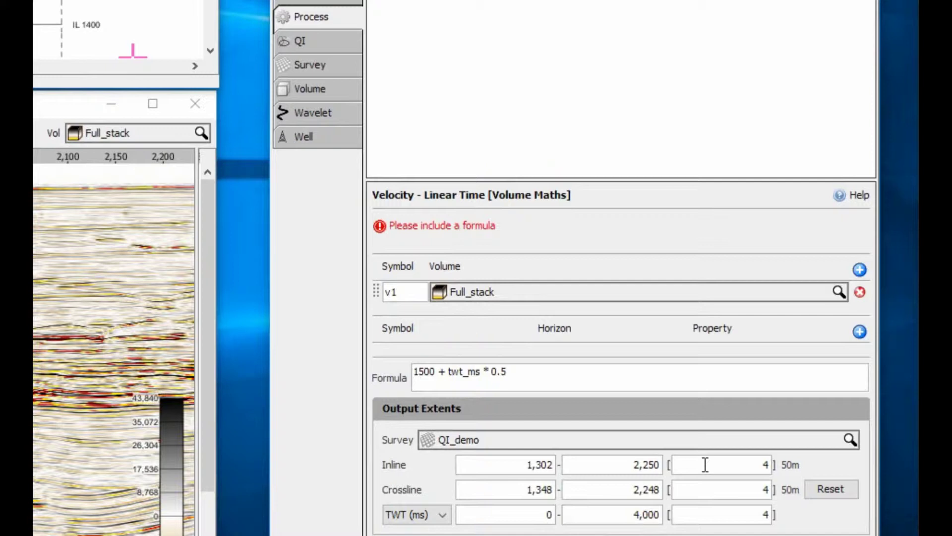
Step: Set the inline and crossline steps to 8 and the TWT step to 24
click(705, 464)
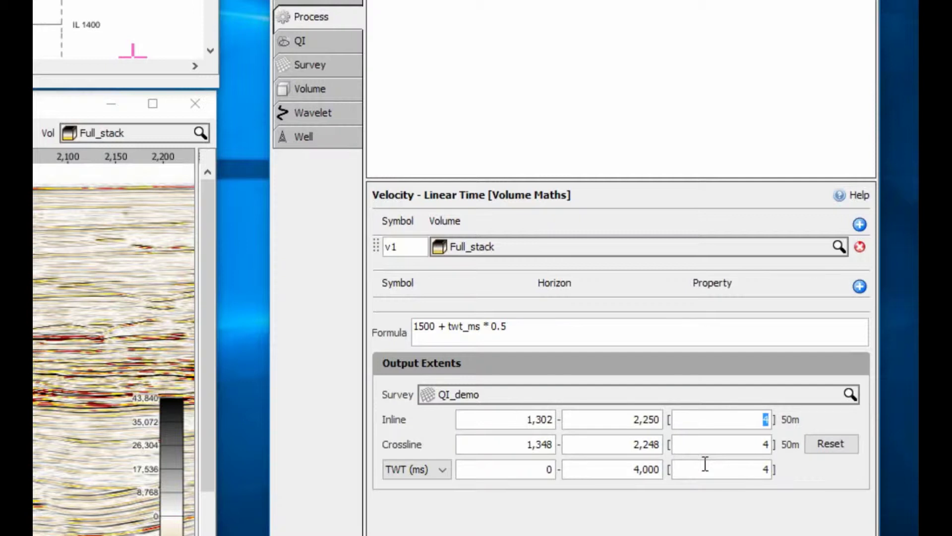
text(8)
click(719, 443)
text(8)
click(727, 463)
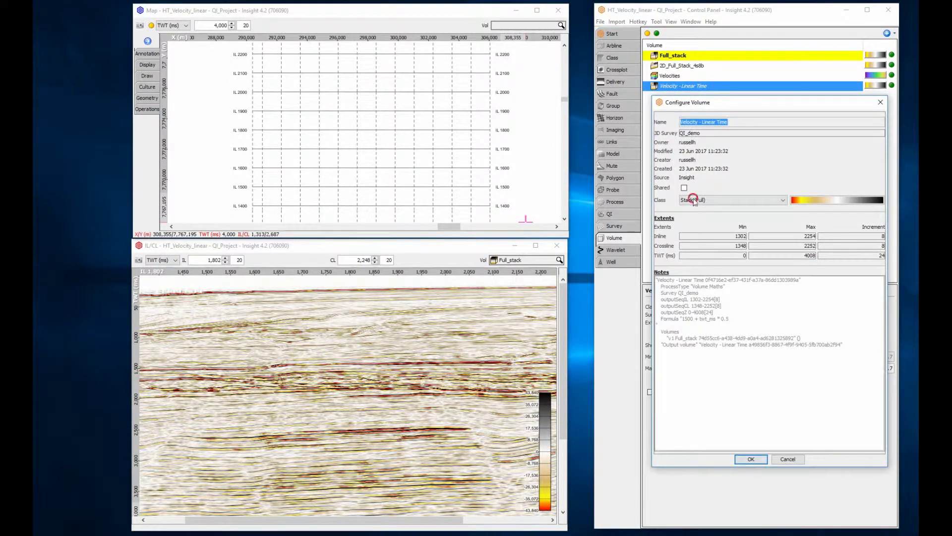
Step: Class Velocity - Linear Time as Velocity (Interval) and display it in the inline section
click(687, 199)
click(709, 305)
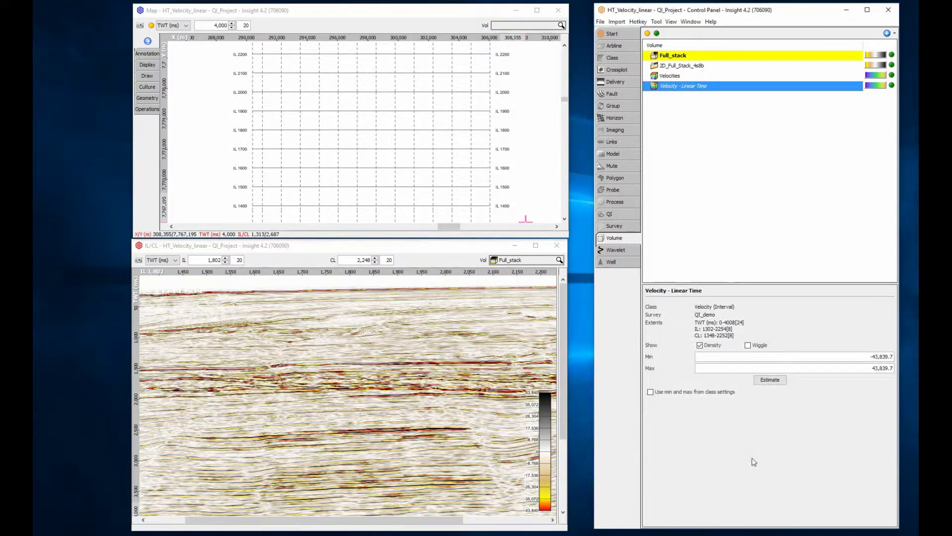
click(537, 259)
click(533, 321)
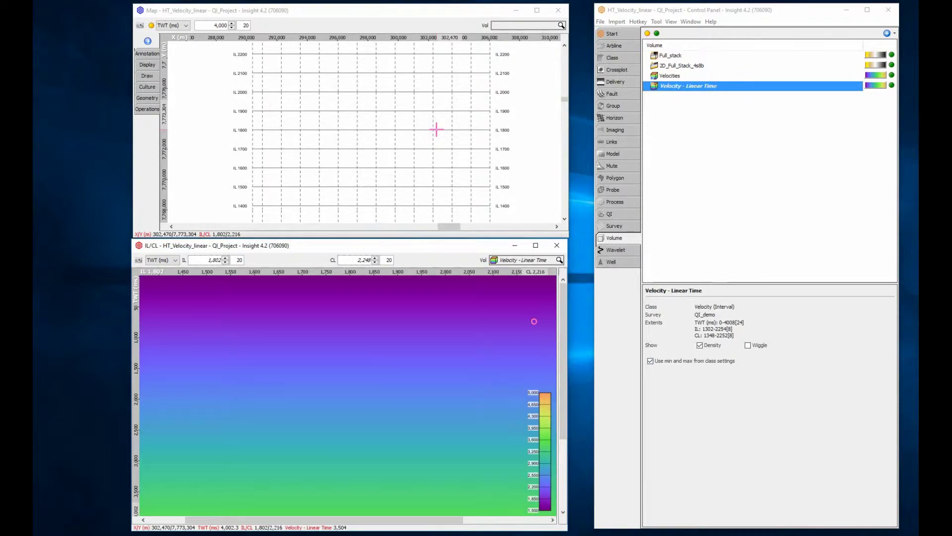
Step: Replace the formula with a nested if: 1500 above 250 ms, ramps to 2000 and 3000 ms, then 4000
click(614, 201)
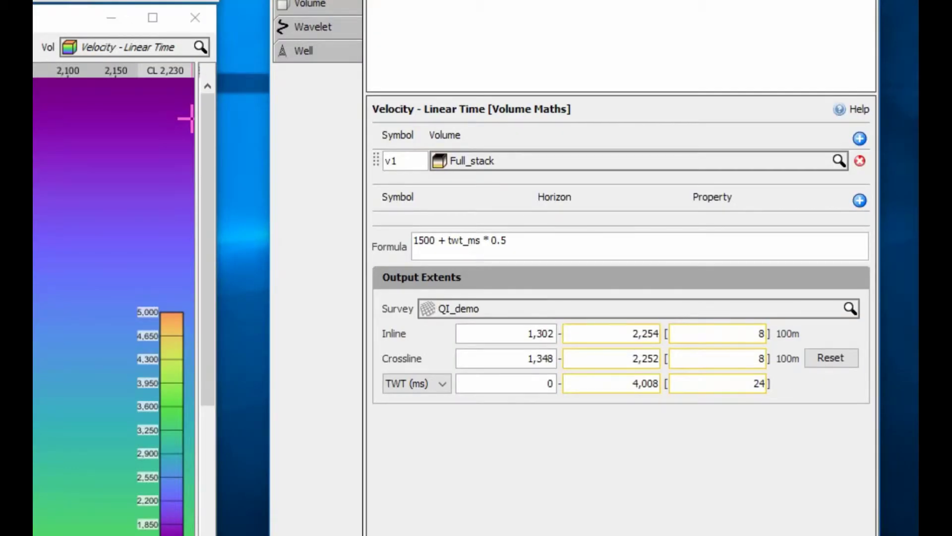
triple_click(428, 244)
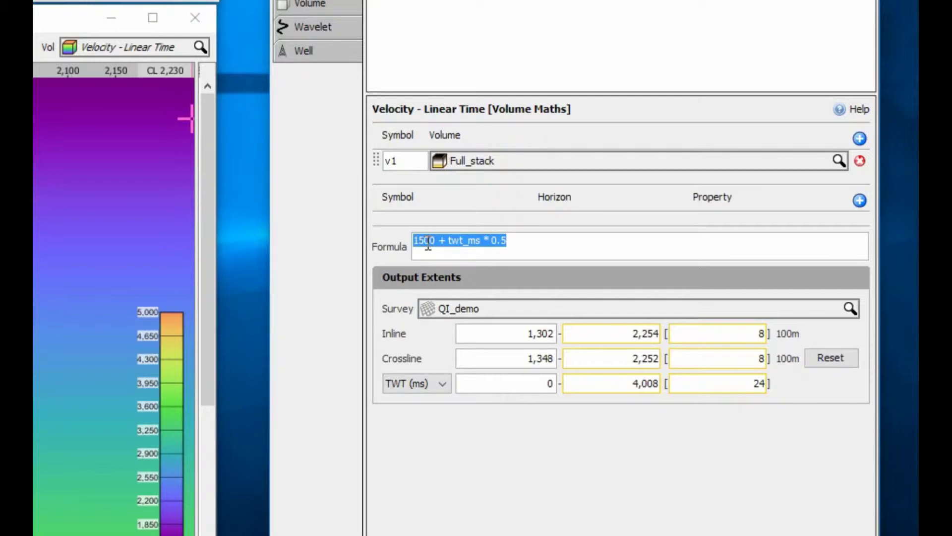
text(if (twt_ms < 250, 1500, 1500 + (twt_ms * 0.5)))
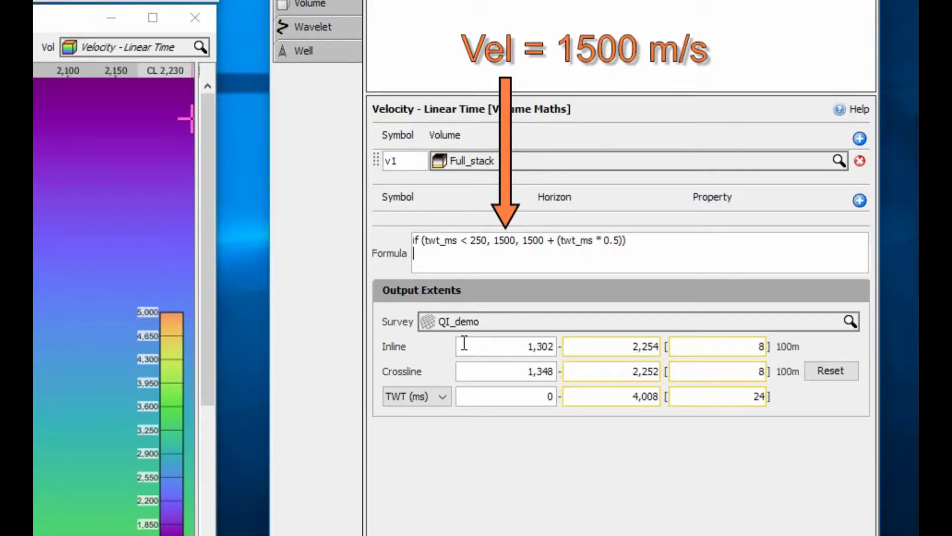
click(463, 343)
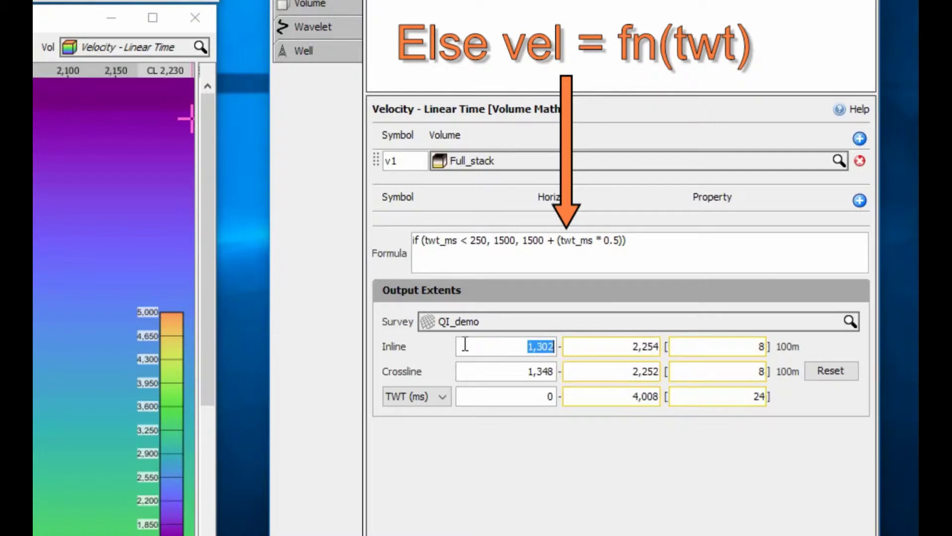
drag(453, 259, 403, 236)
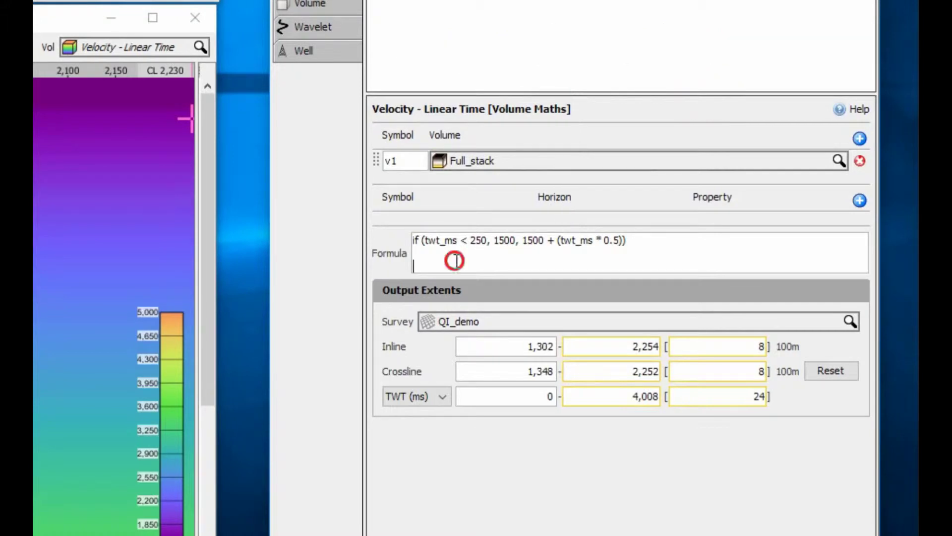
key(ctrl+v)
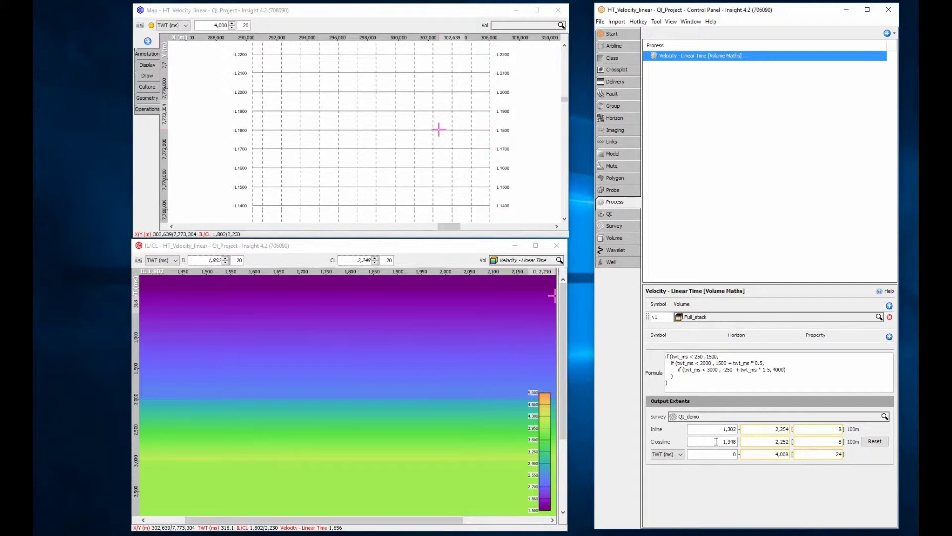
Step: Display the SeaBed (2D3D) and BaseRes(sand_E5) (2D3D) horizons on the section and map
click(622, 119)
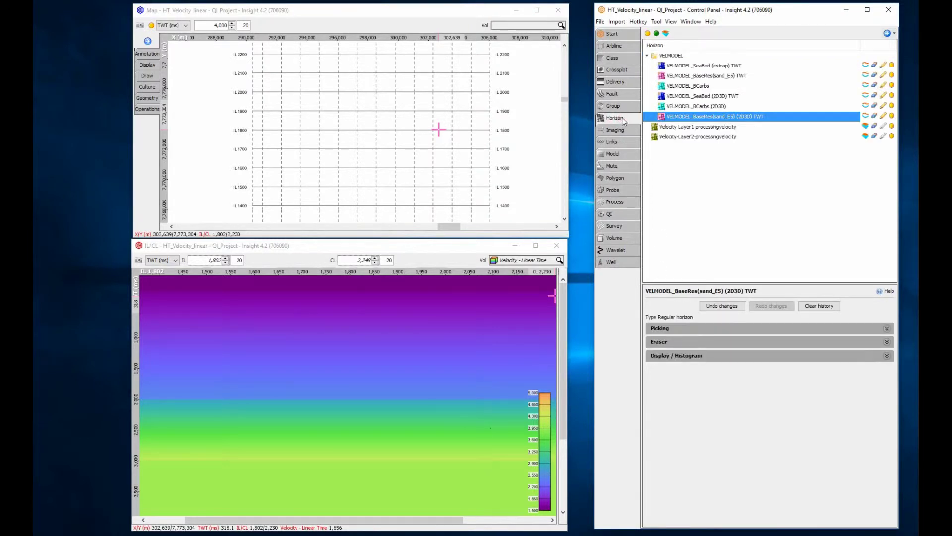
click(892, 96)
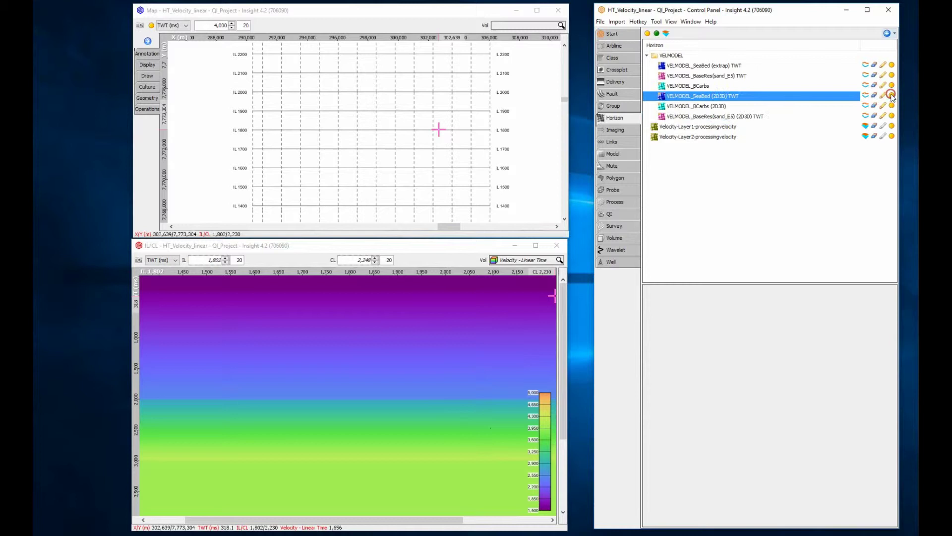
click(892, 106)
click(892, 116)
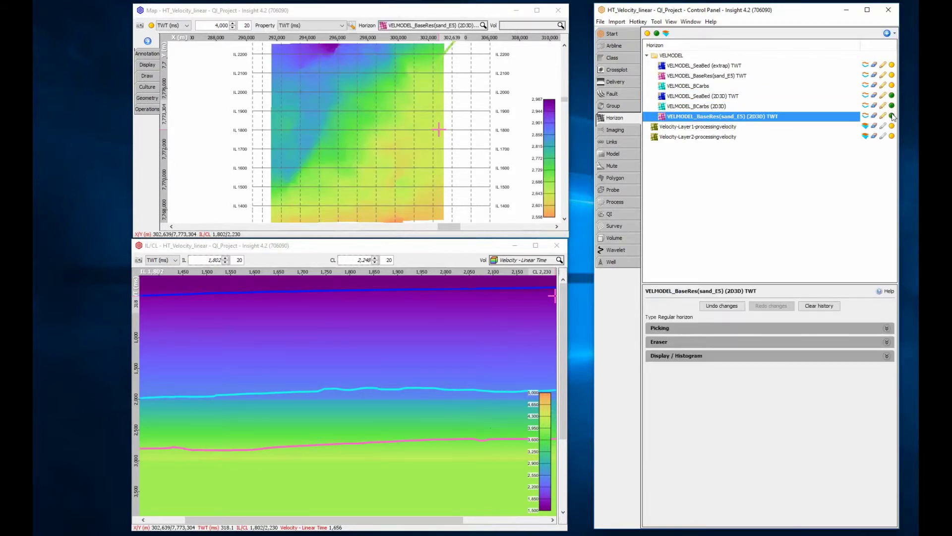
click(615, 202)
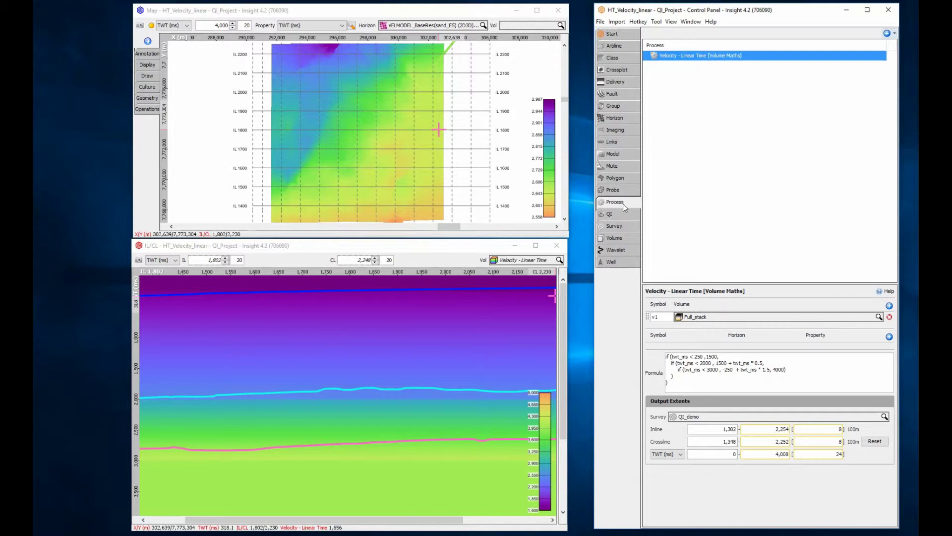
Step: Add horizon inputs h1, h2 and h3 as SeaBed, BCarbs and BaseRes (2D3D)
click(888, 336)
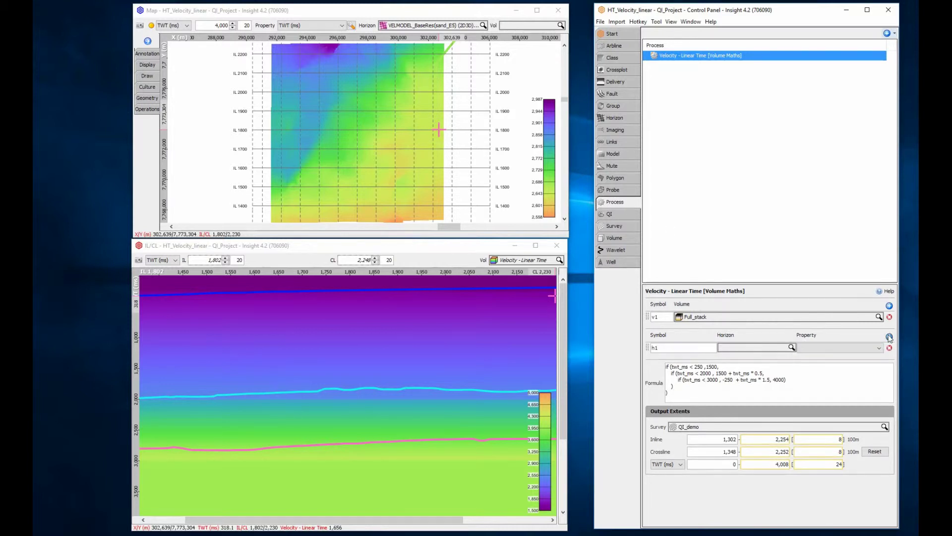
click(888, 337)
click(755, 348)
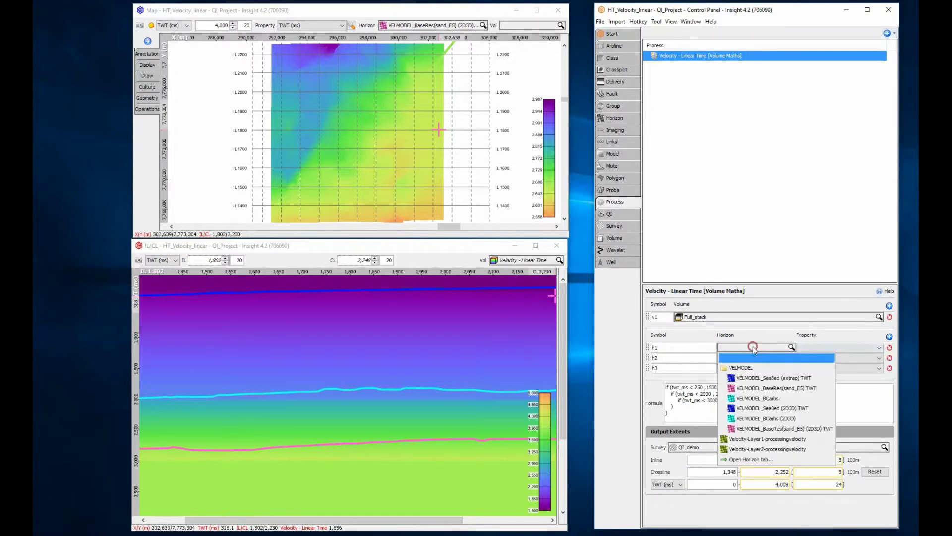
click(753, 408)
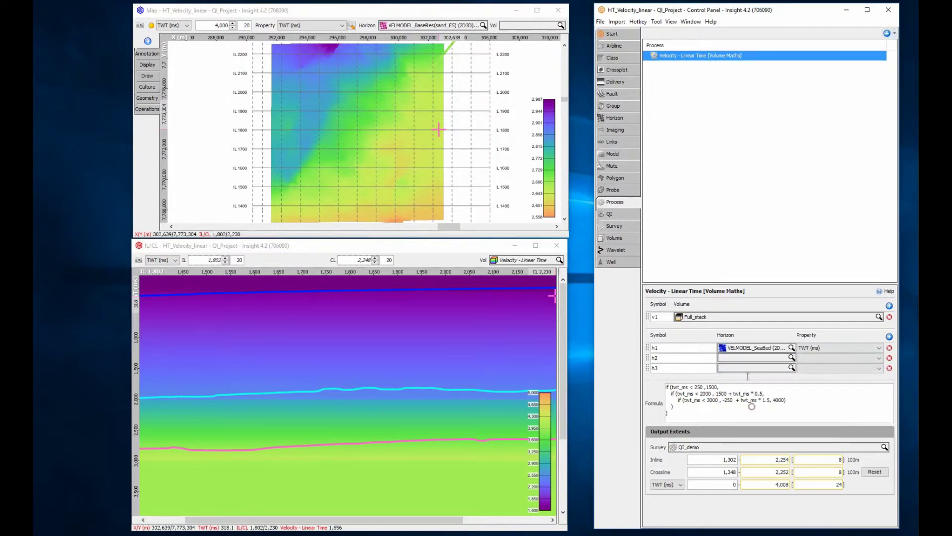
click(745, 357)
click(764, 430)
click(757, 368)
click(778, 439)
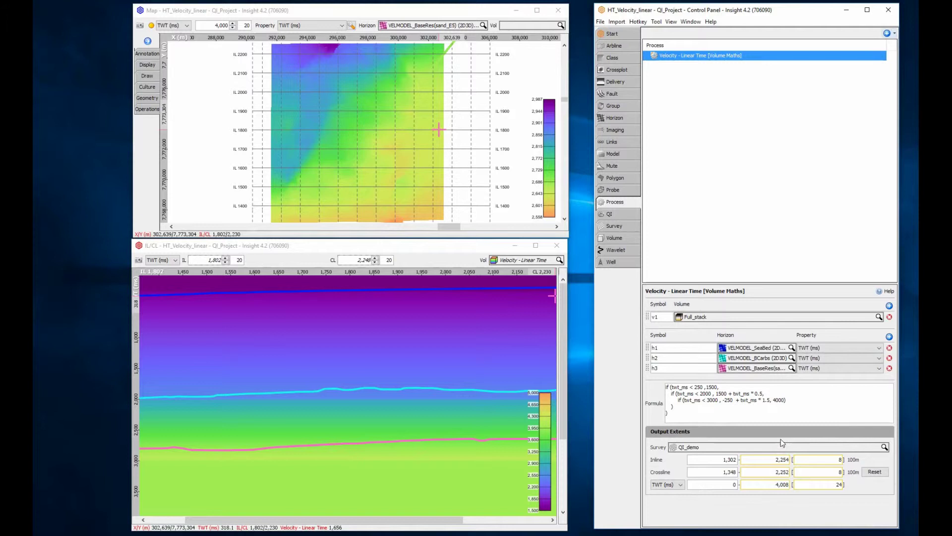
Step: Replace the 250, 2000 and 3000 thresholds in the formula with h1, h2 and h3
double_click(700, 388)
text(h1)
double_click(706, 392)
text(h2)
double_click(710, 399)
text(h3)
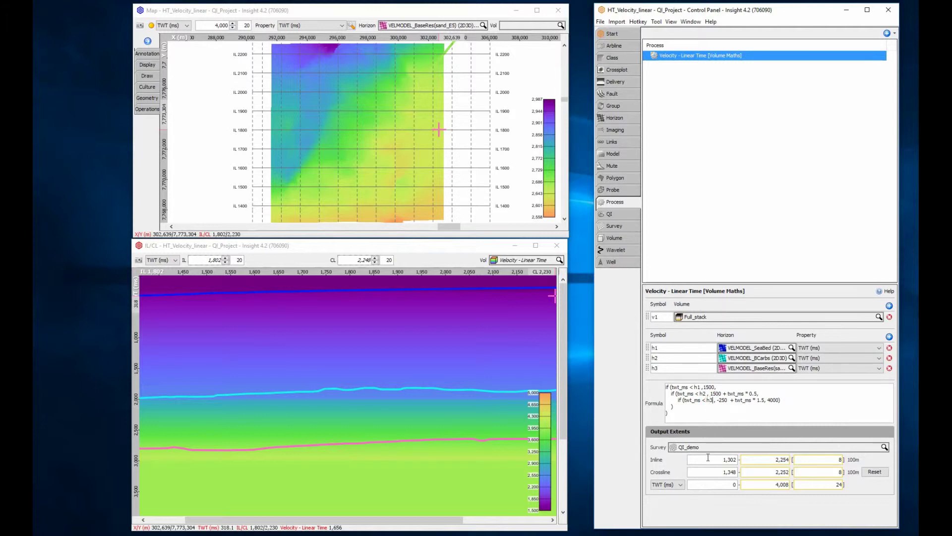
double_click(708, 458)
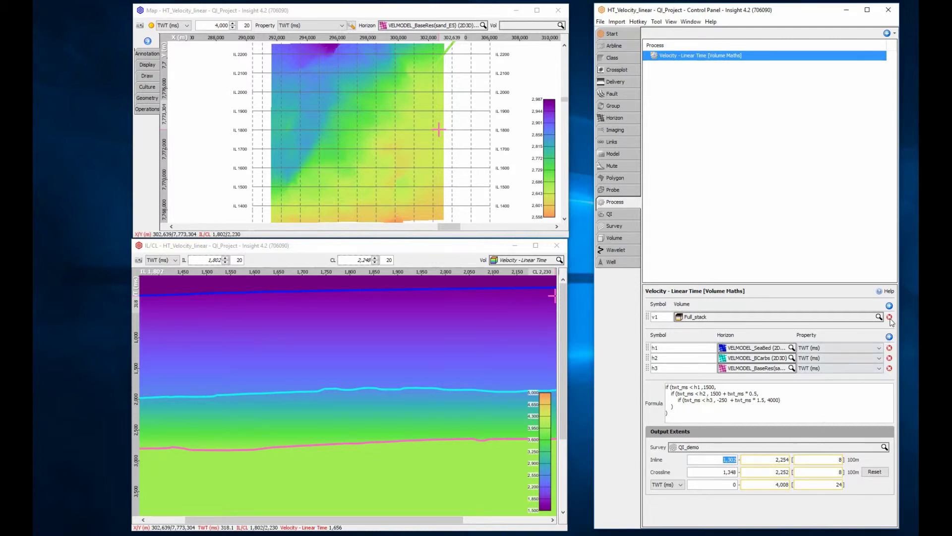
Step: Swap the Full_stack input for 2D_Full_Stack_4s8b as volume v1
click(889, 316)
key(Return)
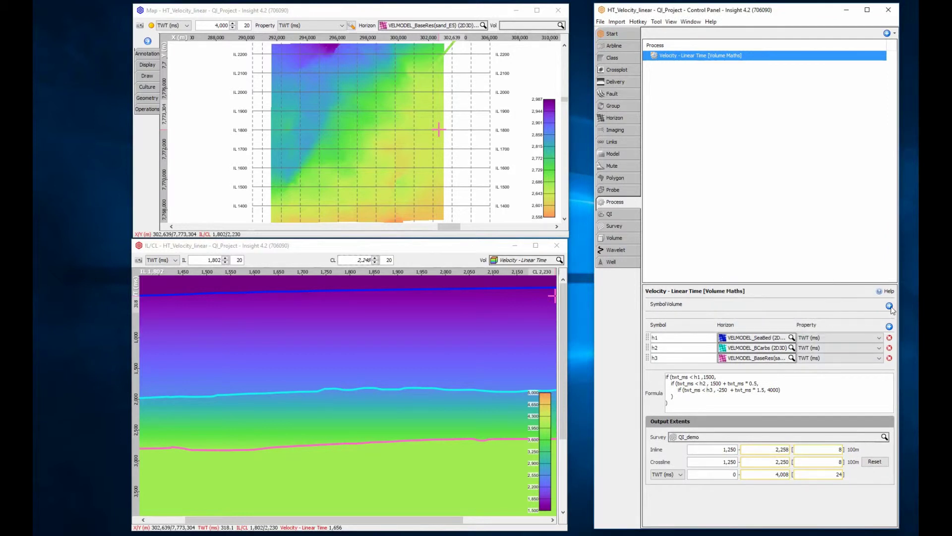
click(889, 306)
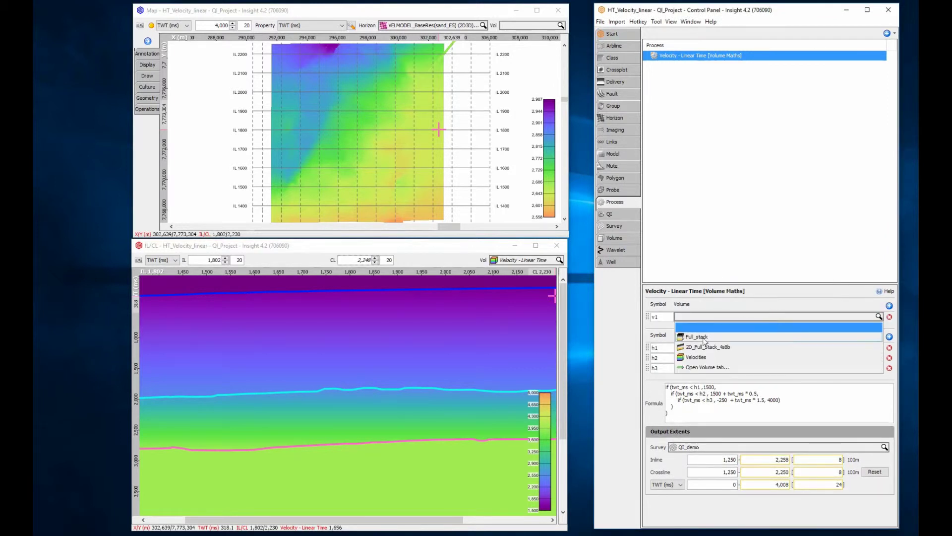
click(700, 347)
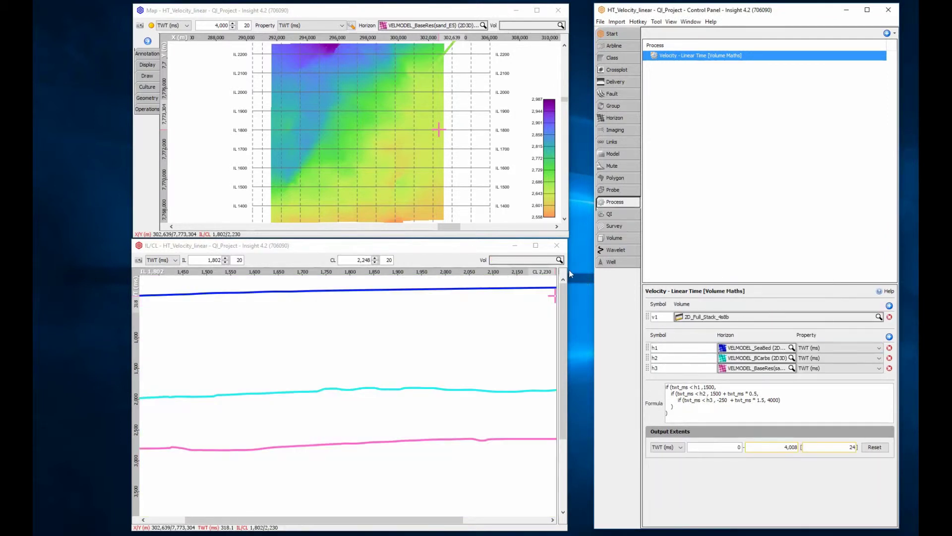
Step: Replace the IL/CL window with a 2D line section of GPCT93-106 showing Velocity - Linear Time
click(515, 246)
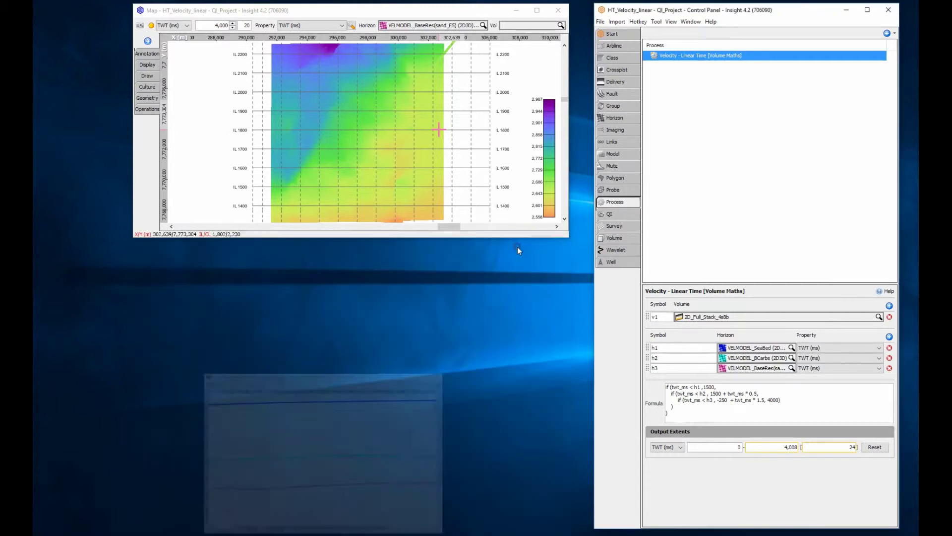
click(669, 22)
click(680, 113)
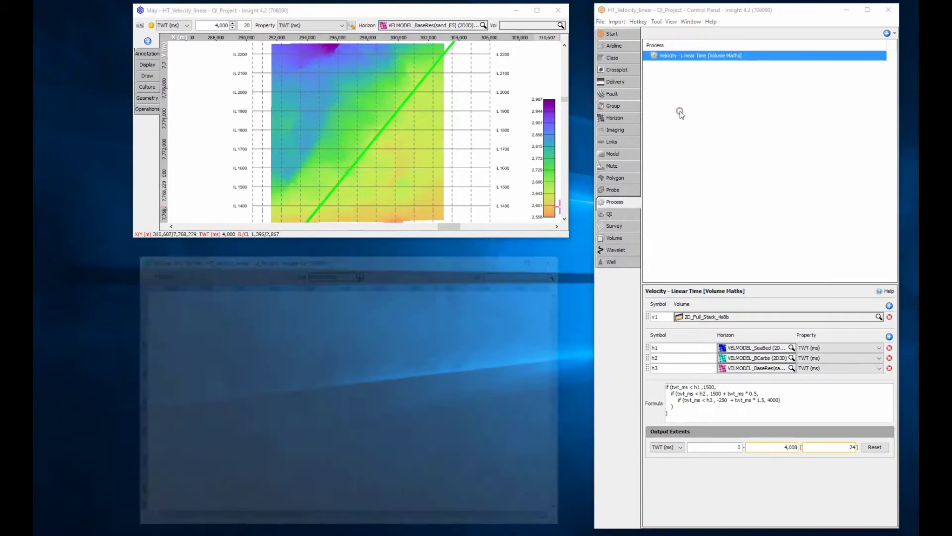
click(534, 272)
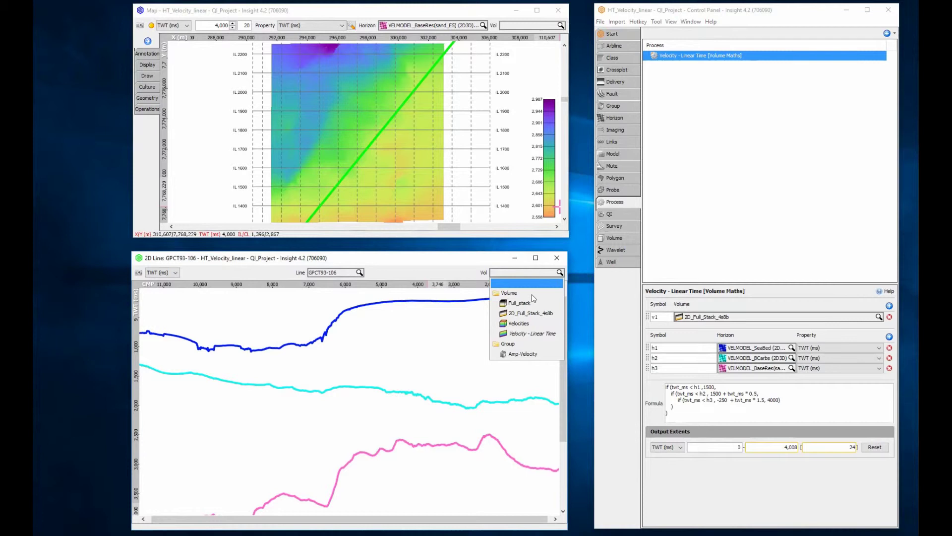
click(532, 333)
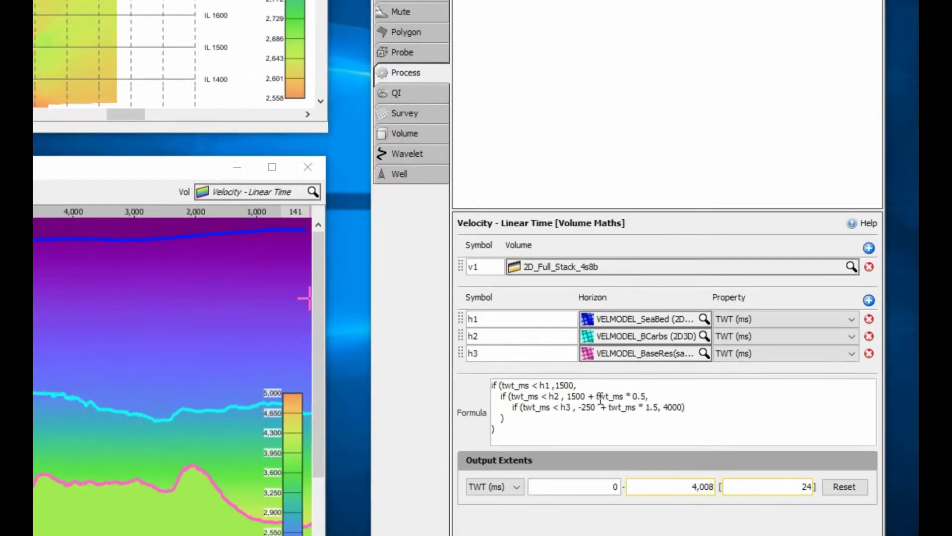
text(()
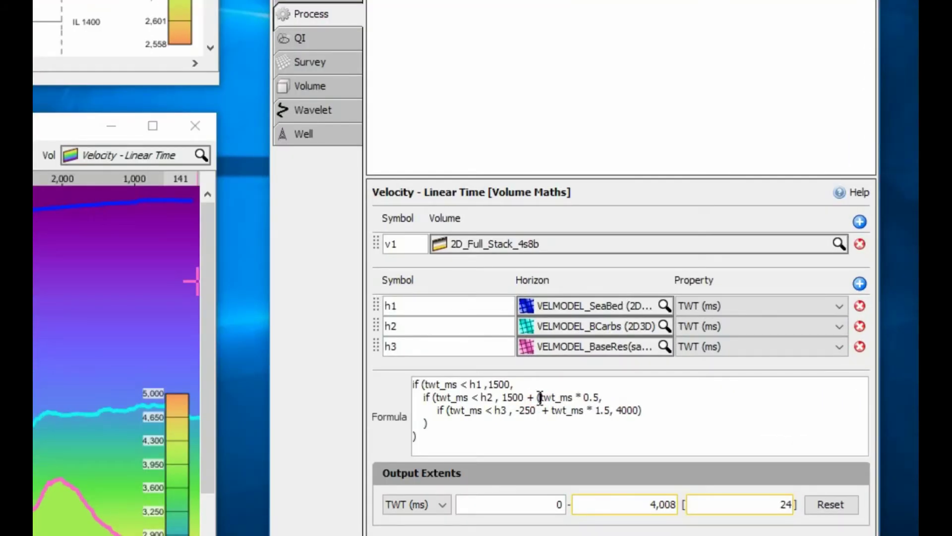
Step: Rewrite the ramp terms as (twt_ms-h1) * 0.5 on line 2 and (twt_ms - h2) * 1.5 on line 3
key(Right)
key(Right)
key(Right)
key(Right)
key(Right)
key(Right)
text(-h1))
key(Down)
key(Left)
key(Left)
key(Left)
key(Left)
key(Left)
key(Left)
key(Left)
text(()
key(Right)
key(Right)
key(Right)
key(Right)
key(Right)
key(Right)
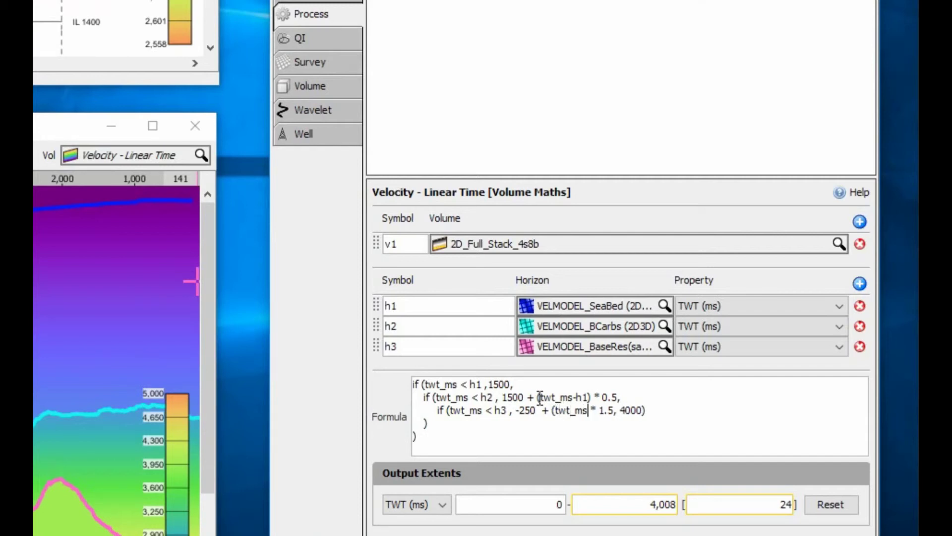
text(- h2 )
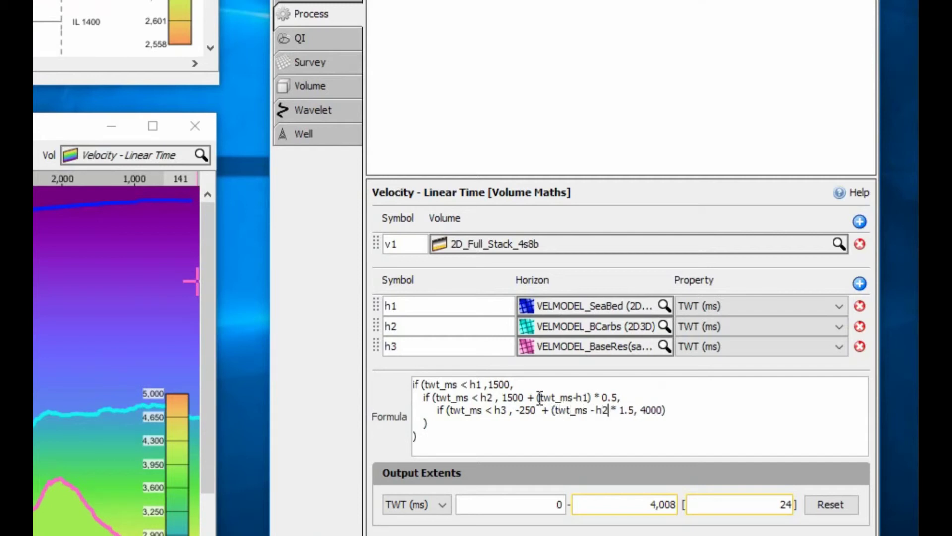
text())
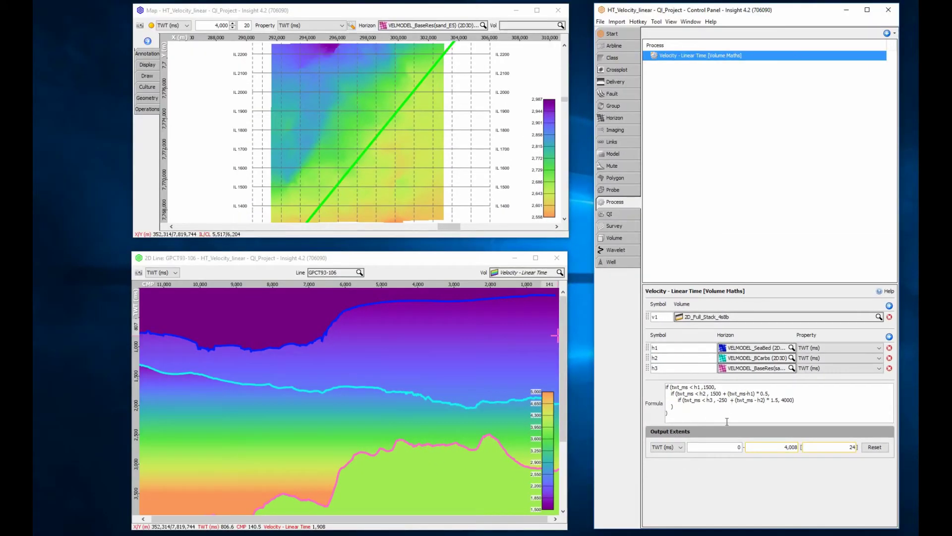
Step: Change the line 3 intercept from -250 to 2300 and redraw the 2D section
double_click(723, 446)
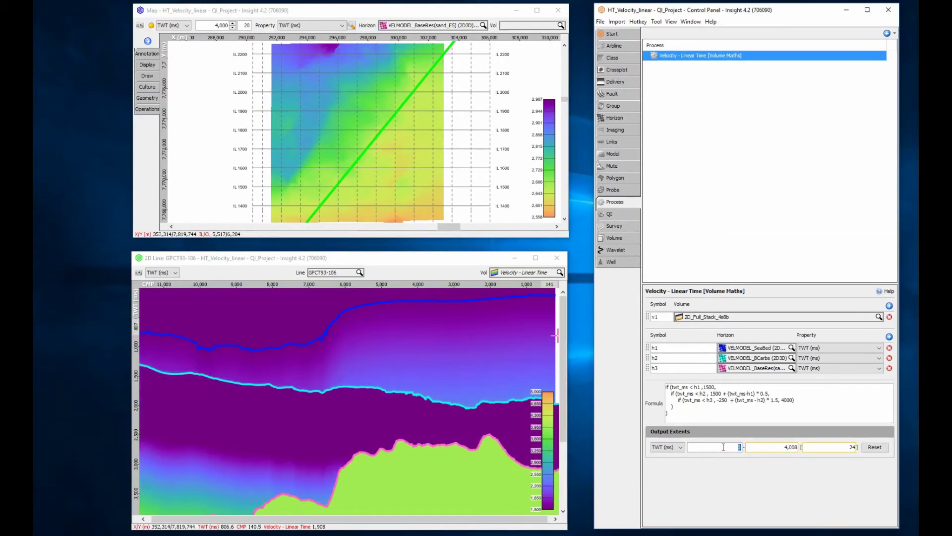
double_click(721, 401)
key(BackSpace)
text(2300  +)
double_click(731, 447)
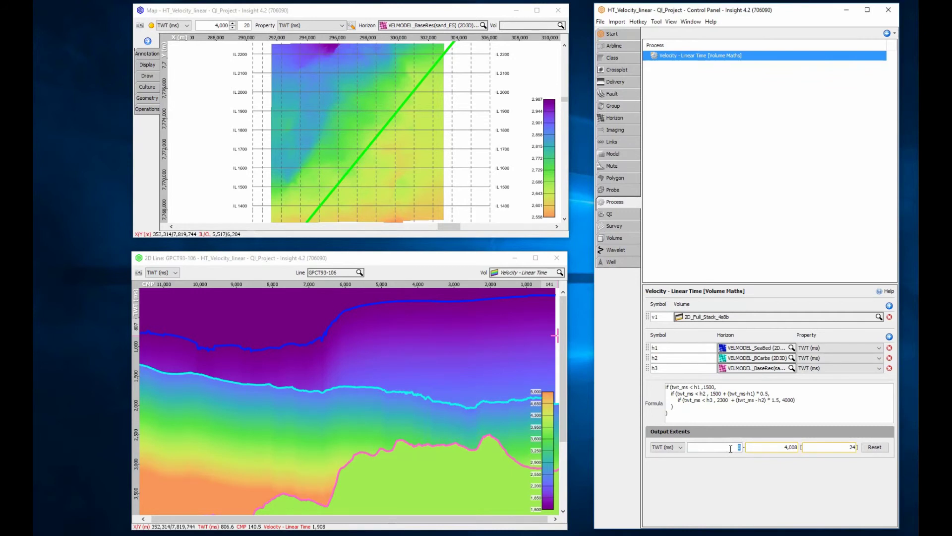
key(Return)
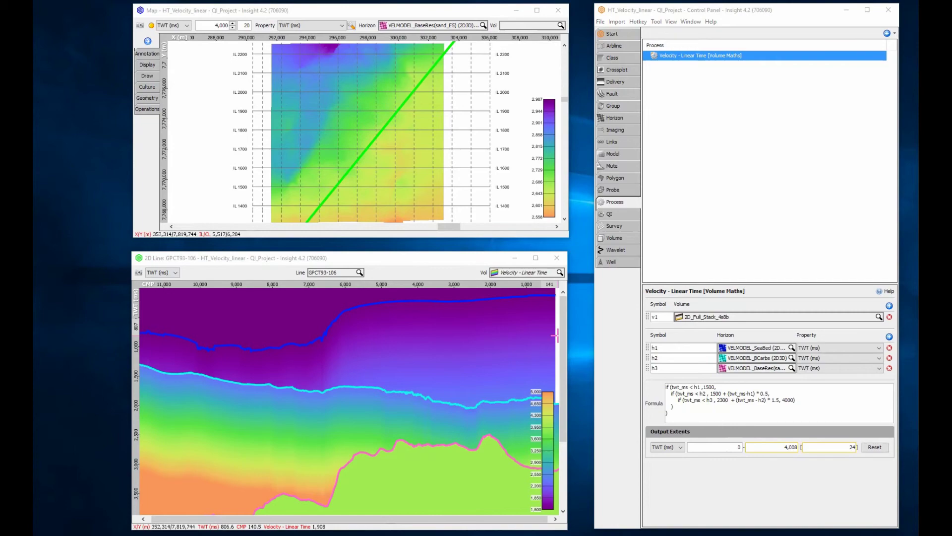